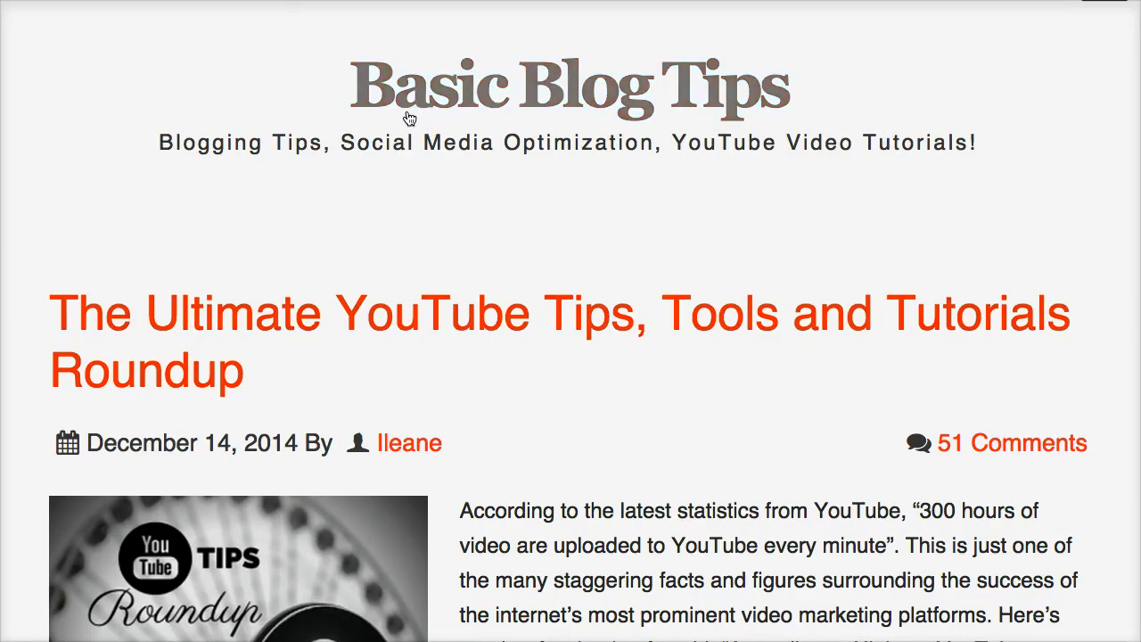
Step: Scroll through the YouTube Tips Roundup post and look at the post image's browser options
scroll(597, 185, down, 3)
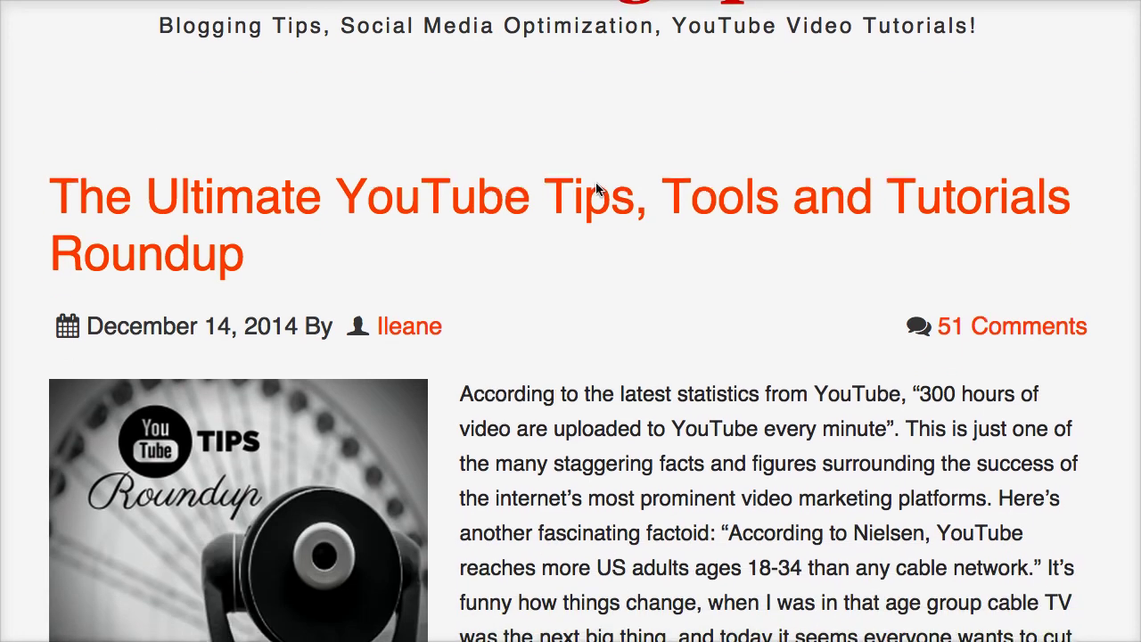
scroll(831, 283, up, 1)
scroll(831, 283, down, 4)
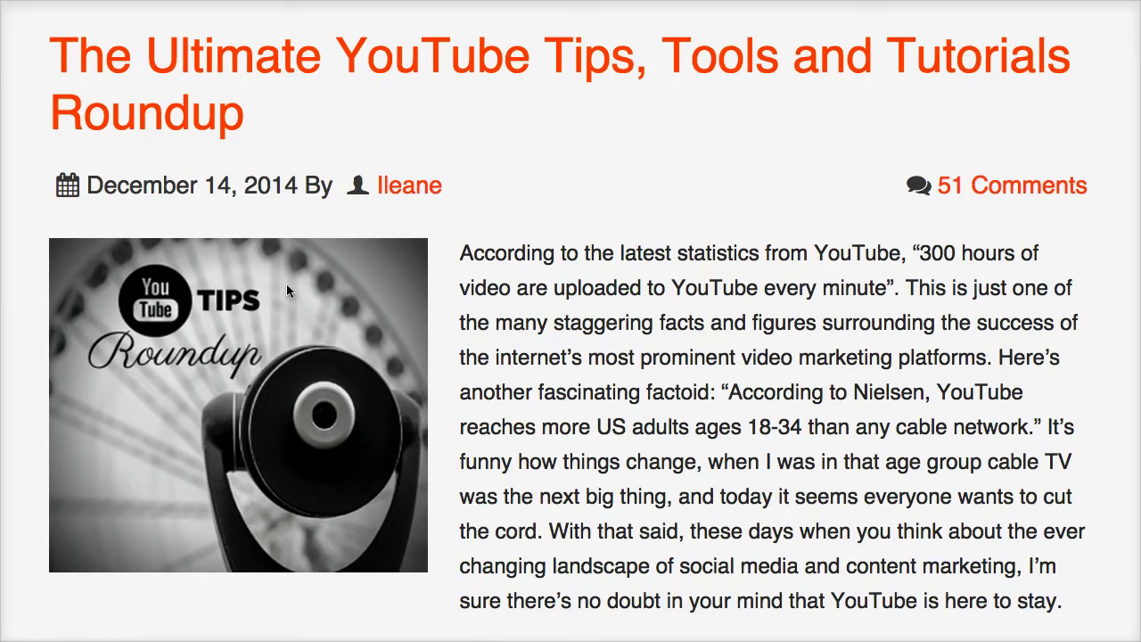
click(637, 156)
mouse_move(191, 348)
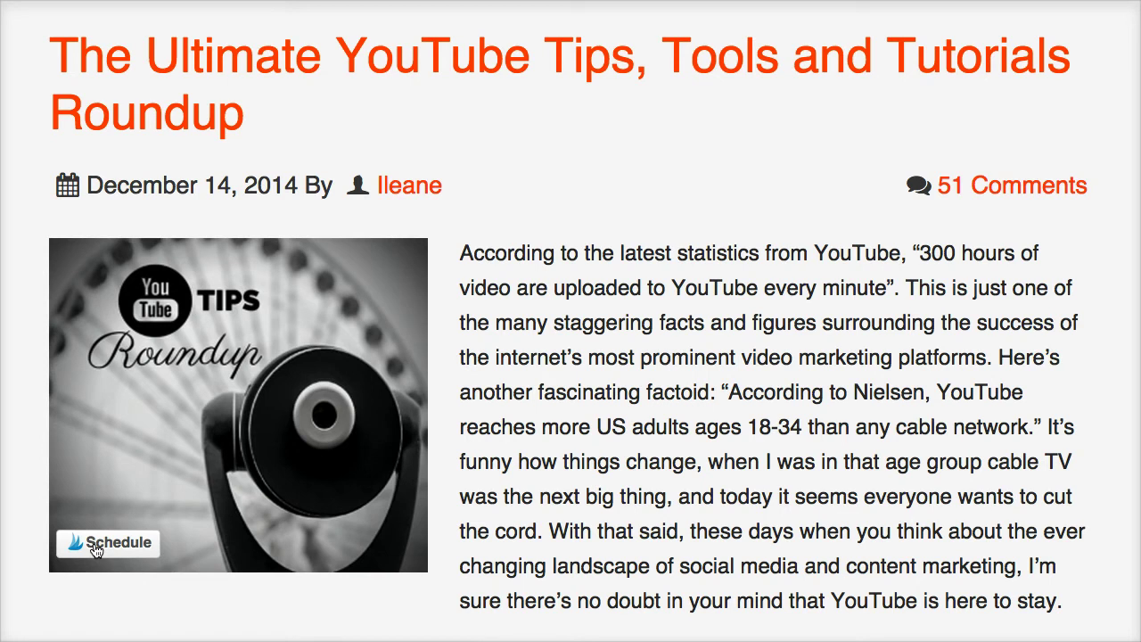
right_click(357, 311)
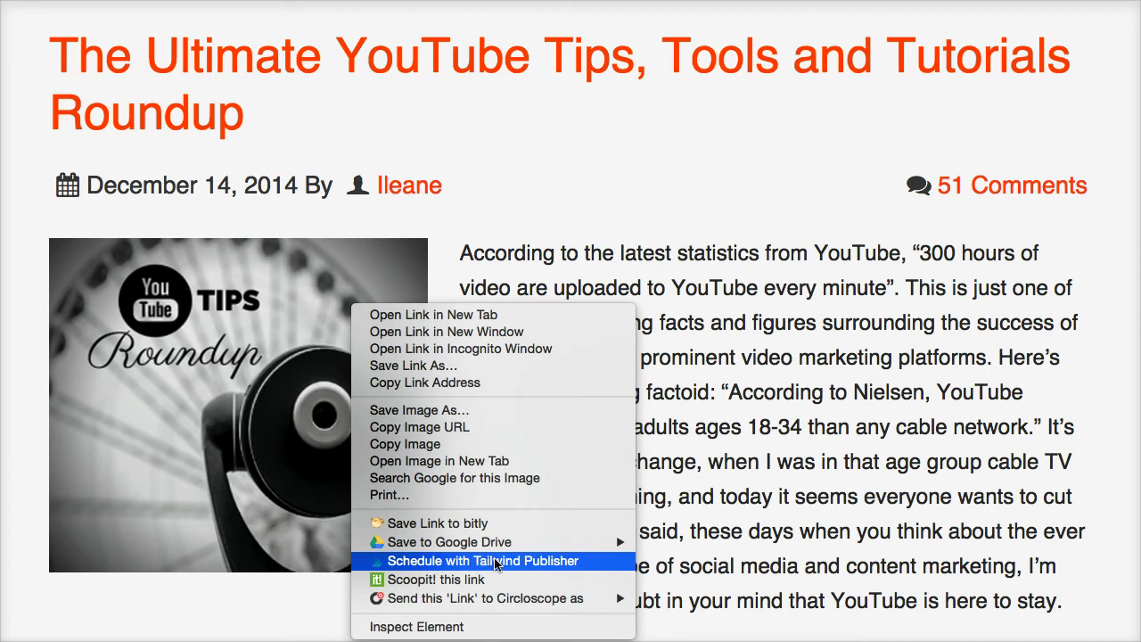
click(697, 157)
Step: Pin the post image with the Pinterest button and send it to Tailwind via Schedule
scroll(741, 105, down, 2)
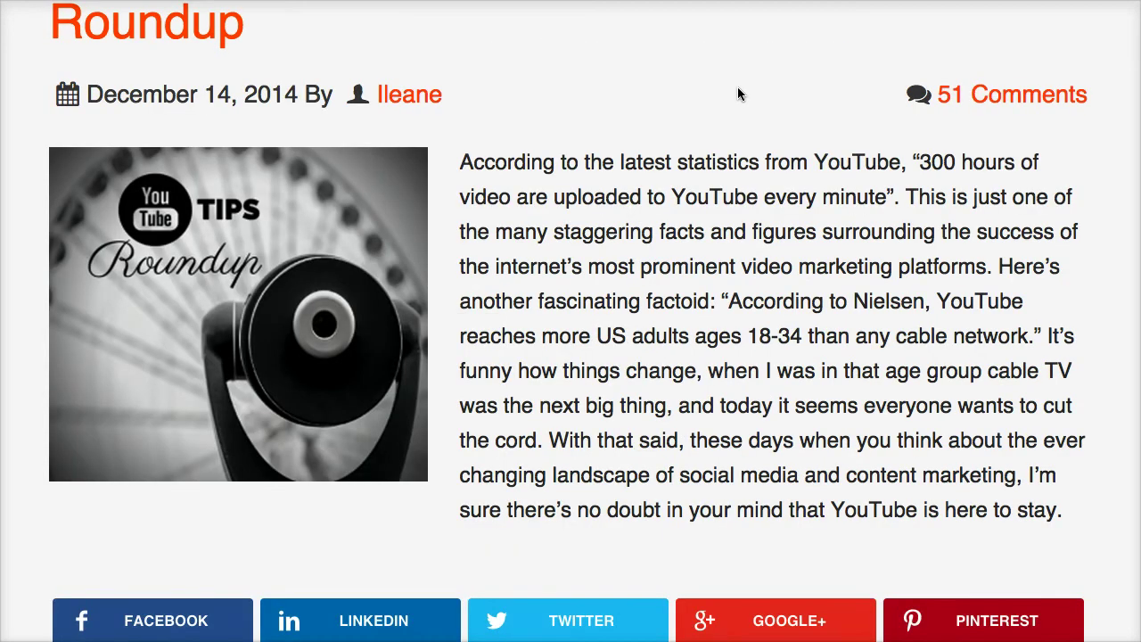
scroll(738, 86, down, 3)
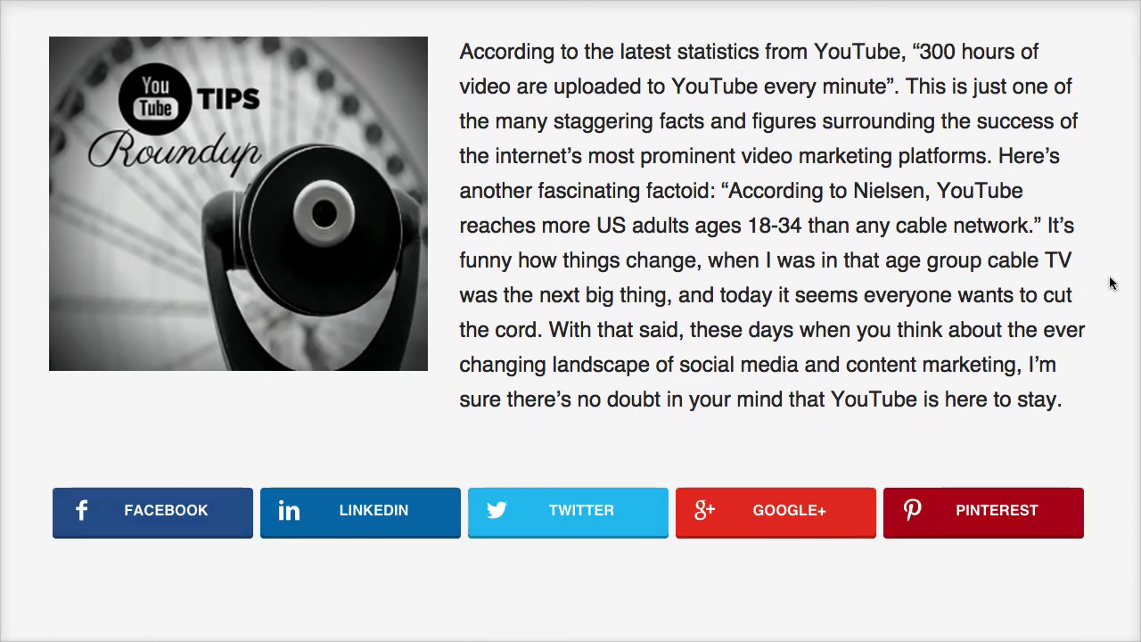
click(956, 516)
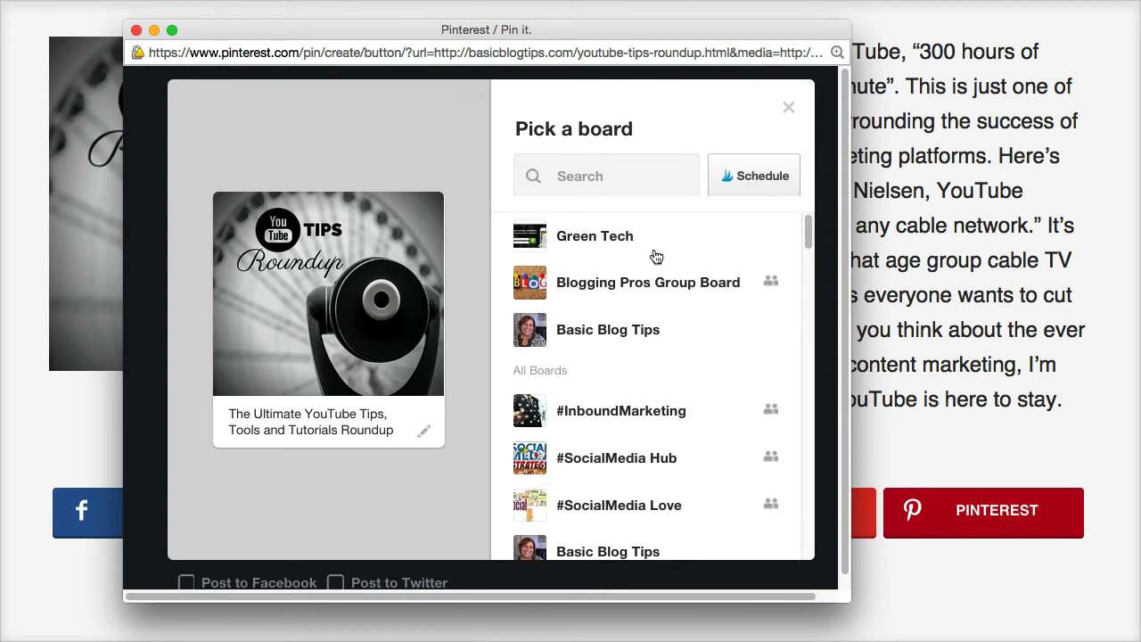
click(749, 179)
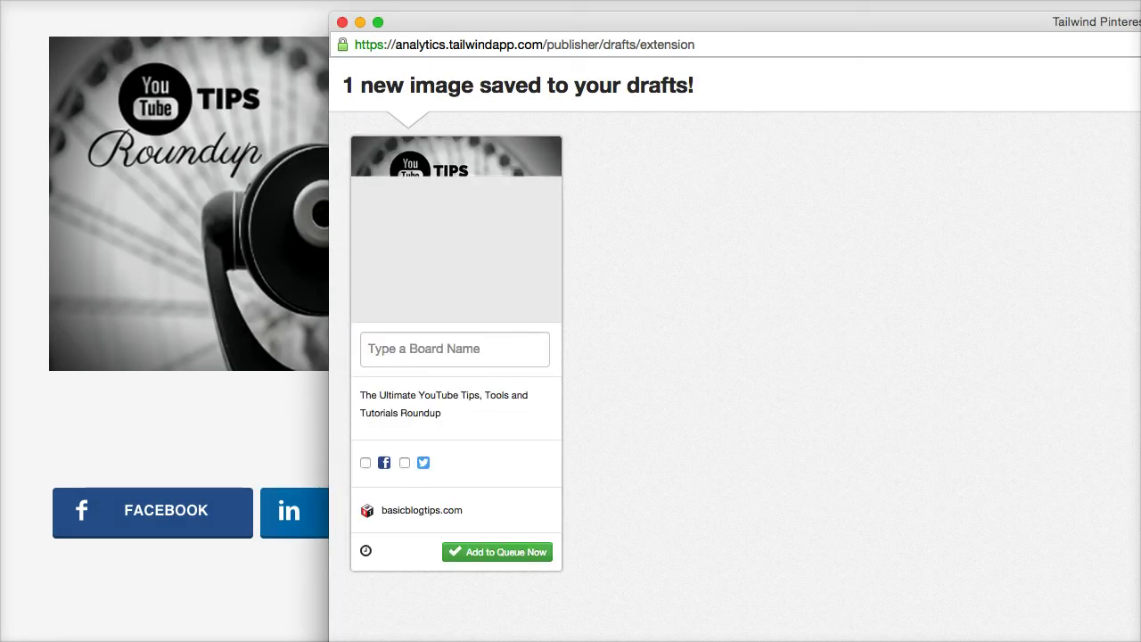
Step: Maximize the drafts window, assign the YouTube Tips and Tutorials board, and show custom scheduling
click(794, 29)
drag(793, 28, 469, 10)
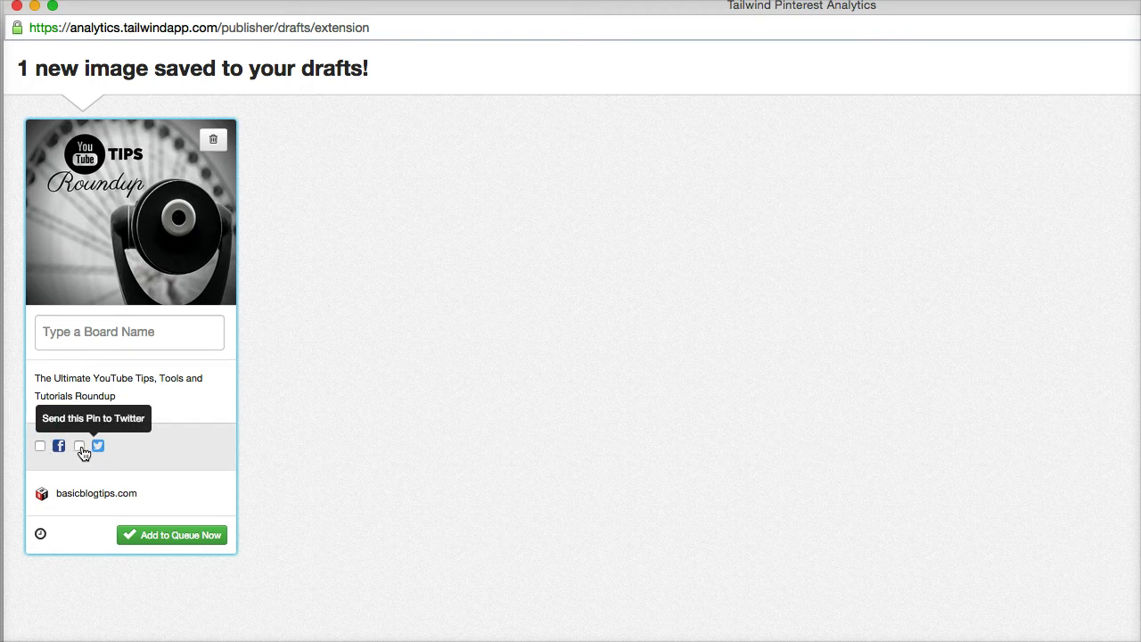
click(67, 335)
text(you)
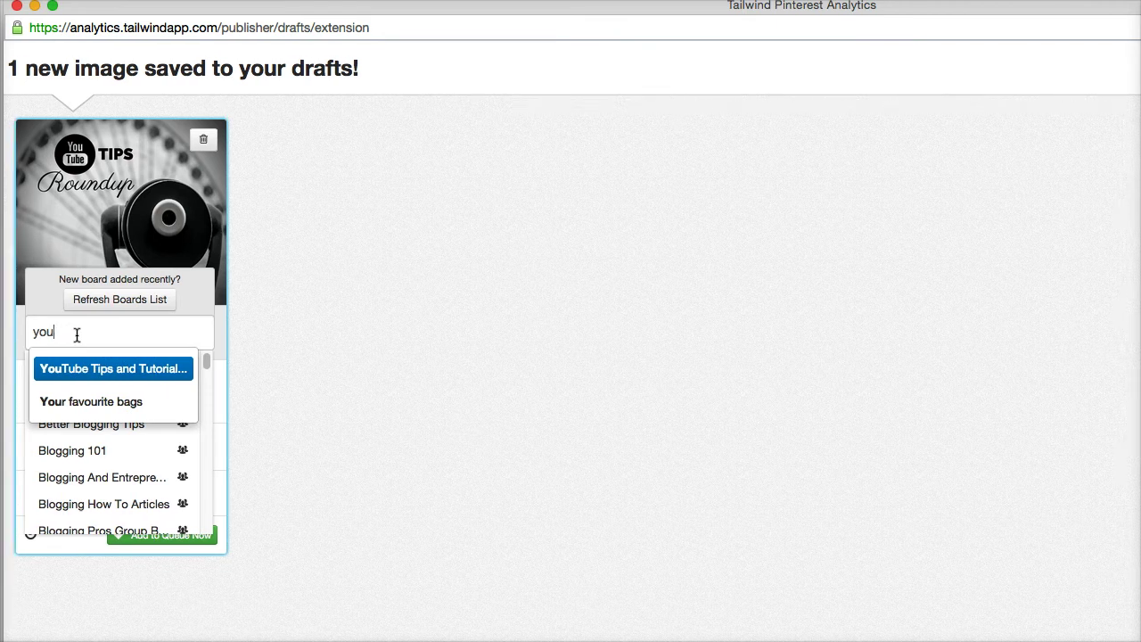
click(70, 366)
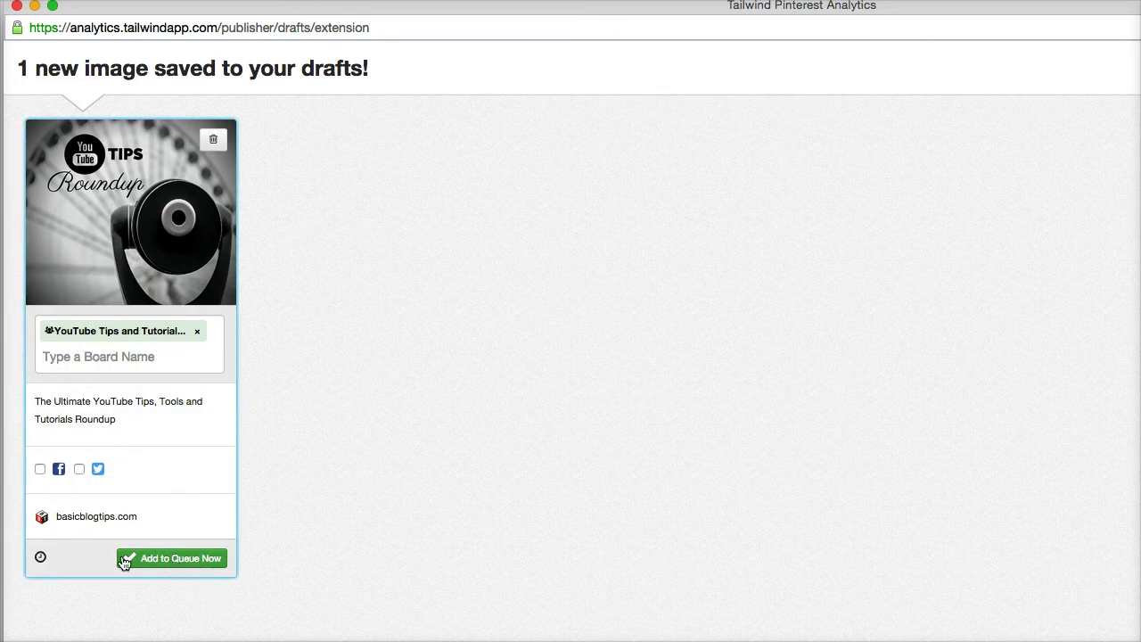
click(40, 559)
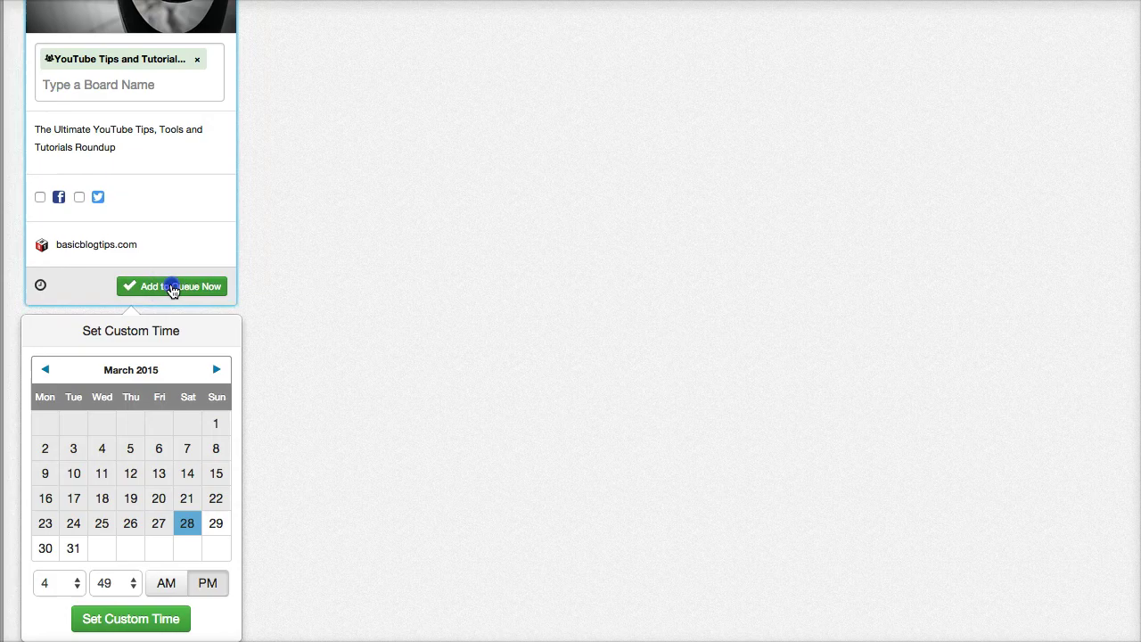
Step: Queue the YouTube Tips Roundup pin for 8:30 PM today with Add to Queue Now
click(168, 289)
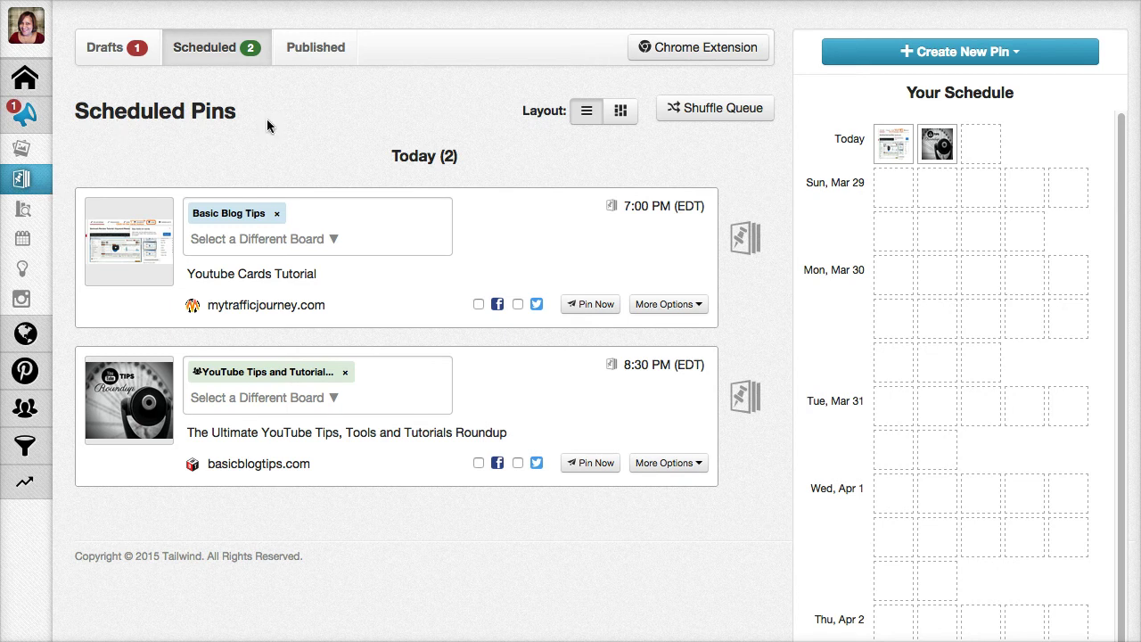
Step: Shuffle the scheduled pins queue and go to Publish > Your Schedule
click(715, 108)
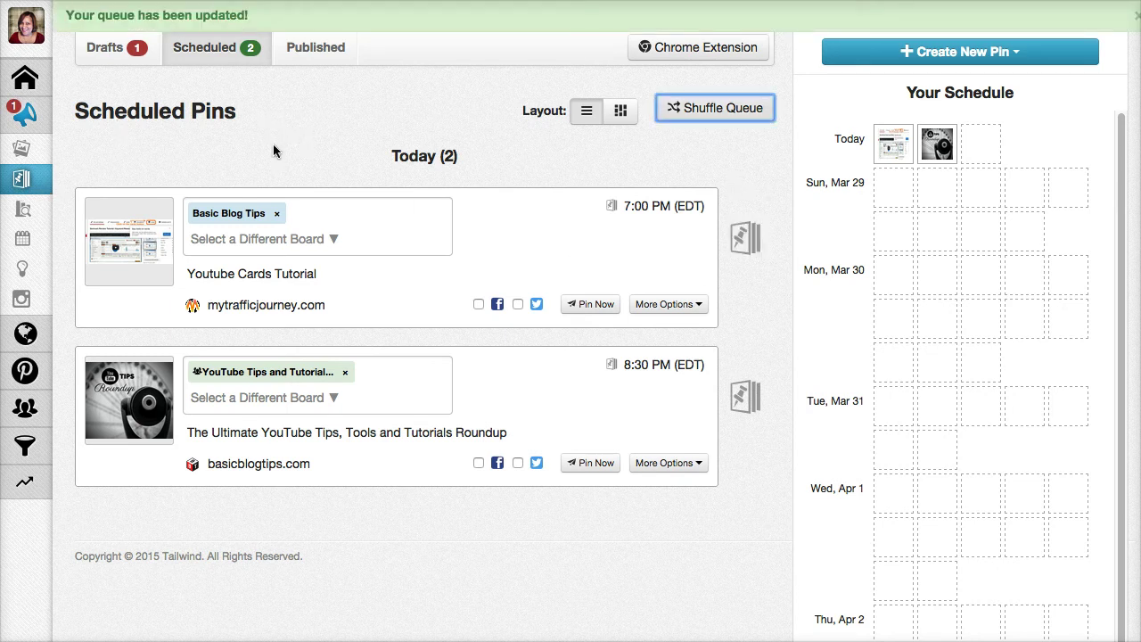
mouse_move(42, 251)
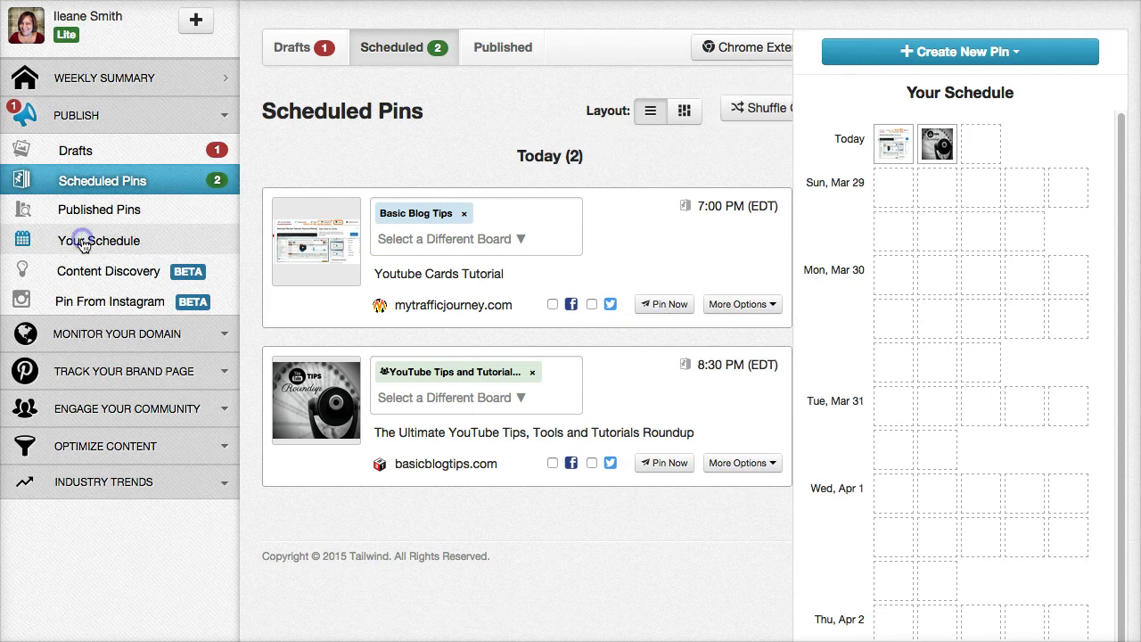
click(82, 243)
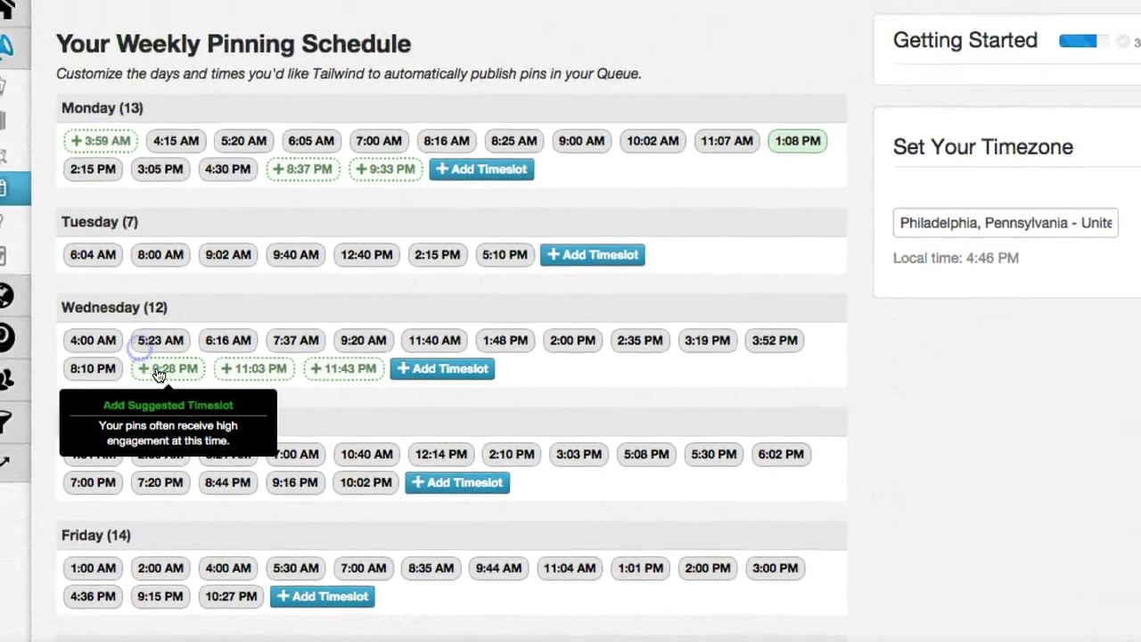
Step: Add Wednesday's suggested 9:28 PM timeslot and go to the Pin From Instagram page
click(129, 312)
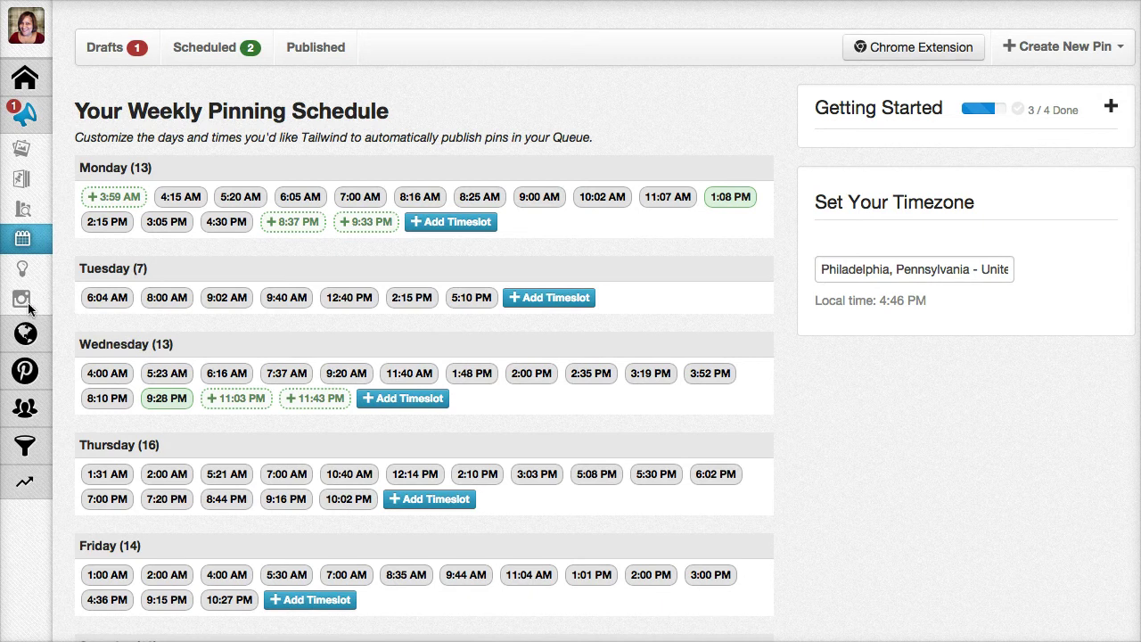
mouse_move(22, 305)
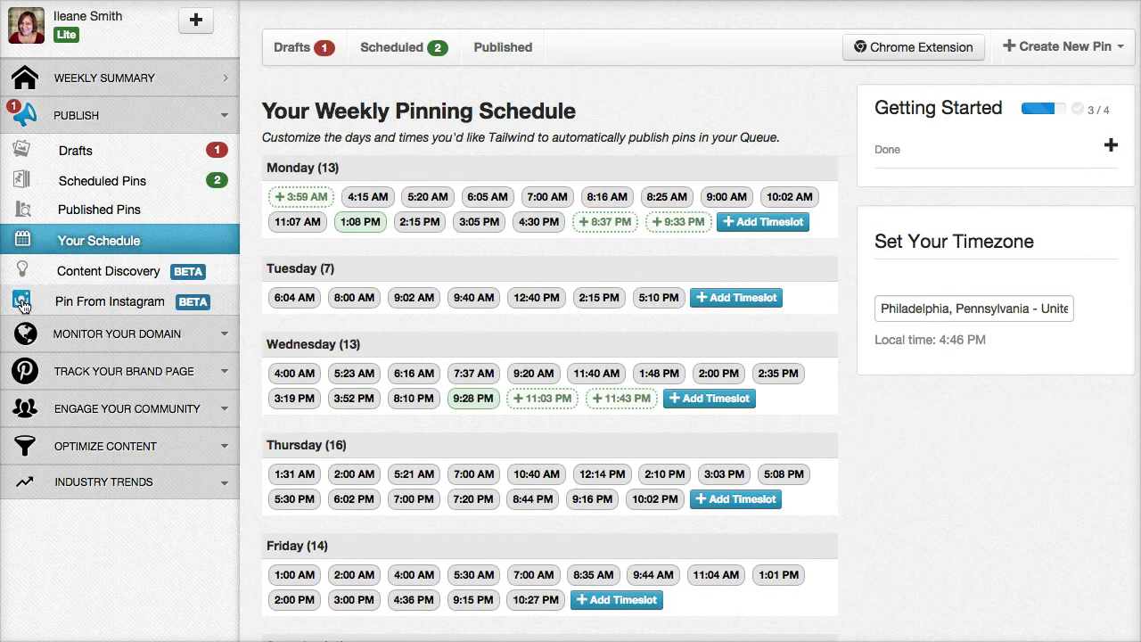
click(96, 303)
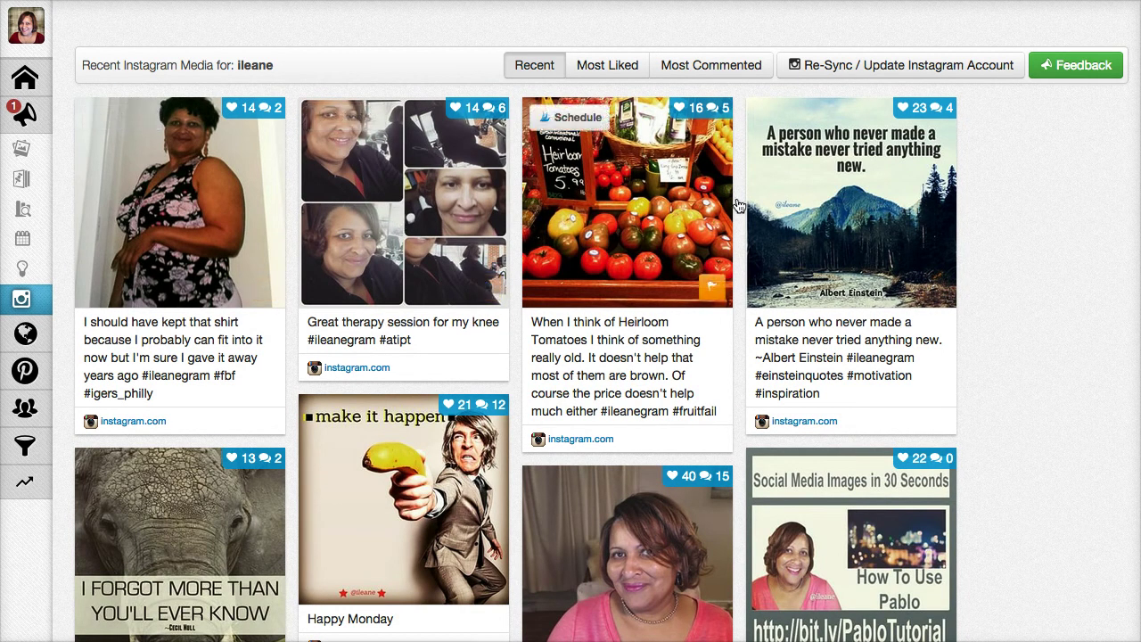
scroll(1008, 298, down, 15)
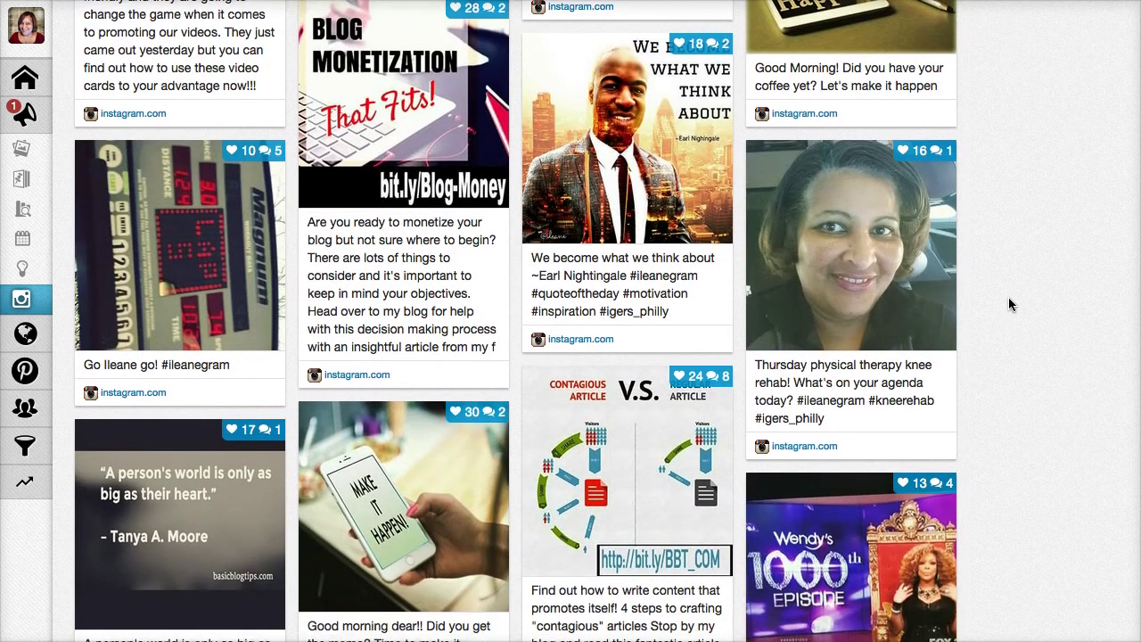
scroll(1008, 303, up, 3)
scroll(1010, 305, up, 2)
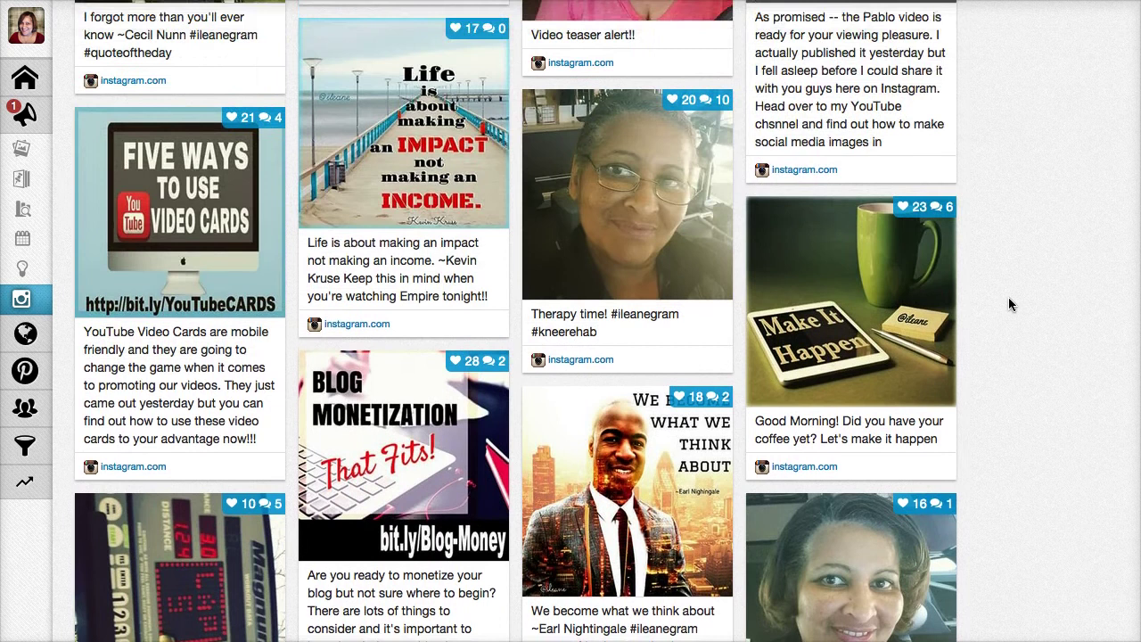
mouse_move(804, 318)
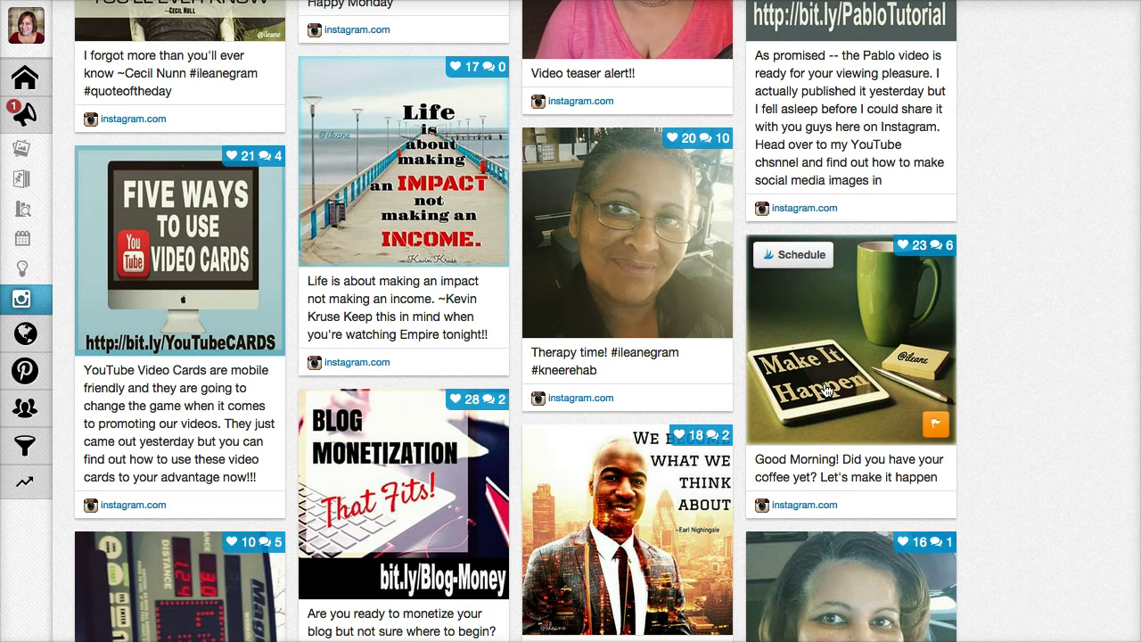
Step: Schedule the Make It Happen coffee photo to the Personal Growth & Motivation board
click(797, 257)
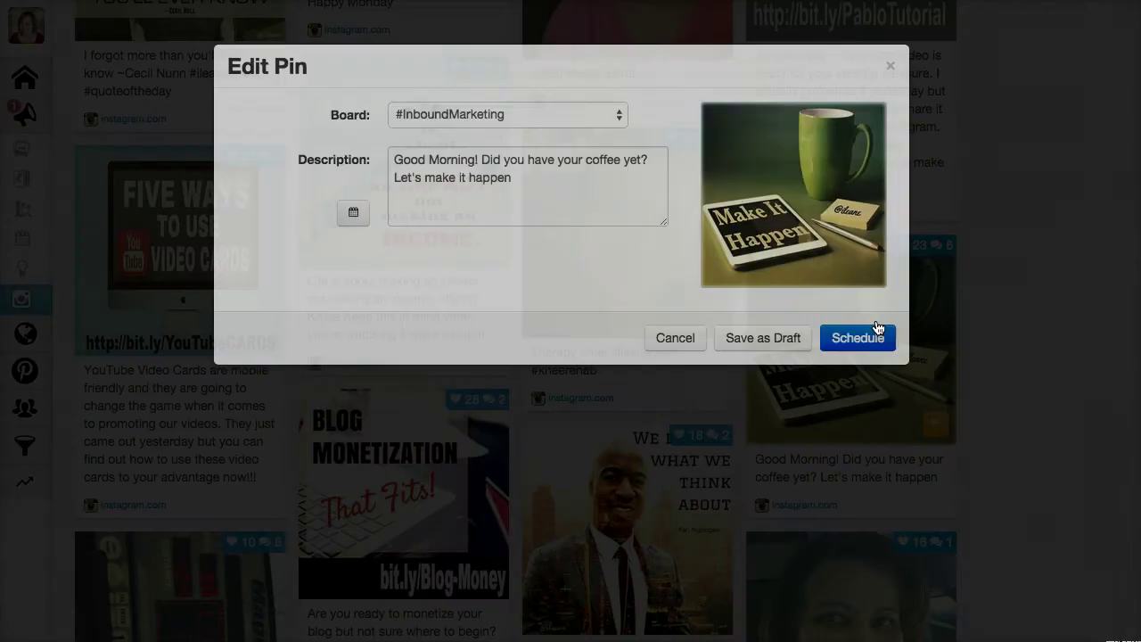
click(627, 86)
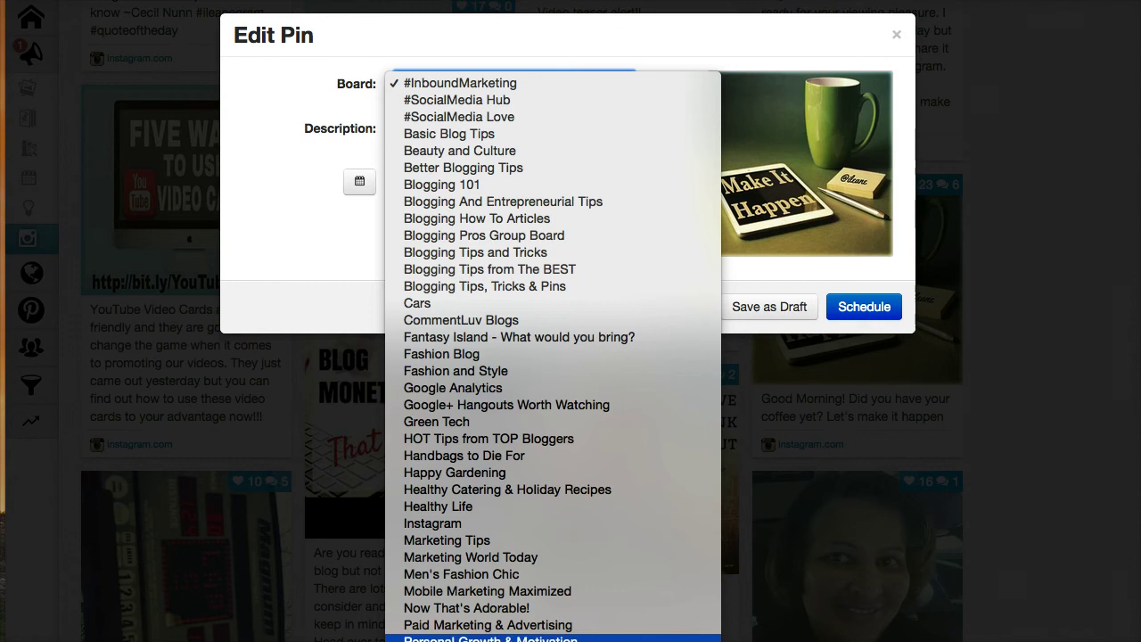
click(491, 639)
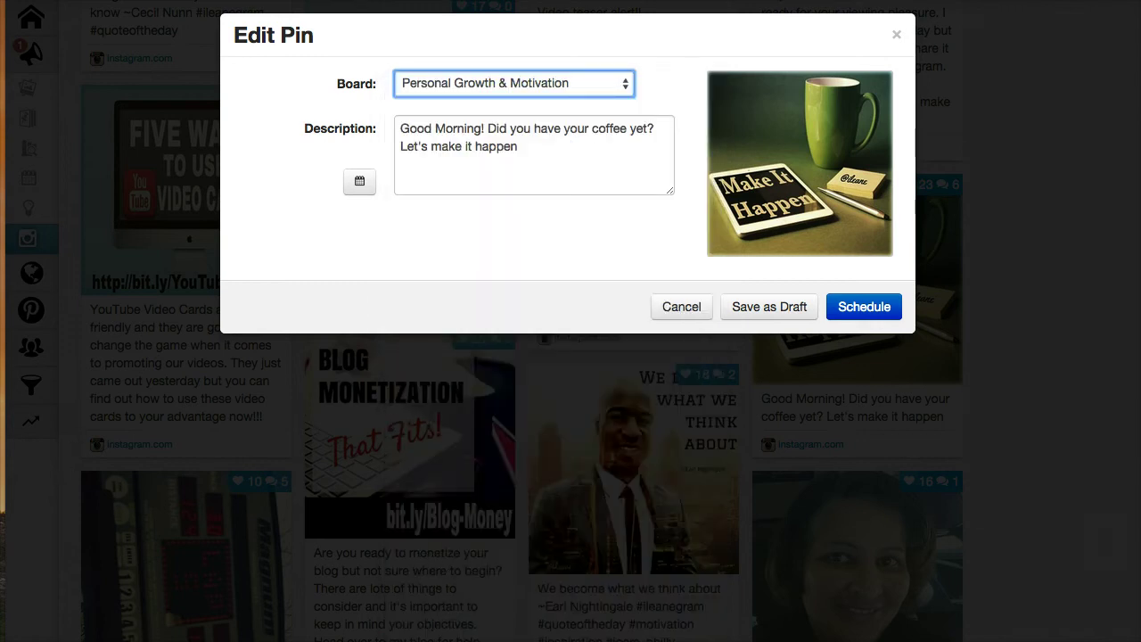
click(861, 307)
mouse_move(101, 272)
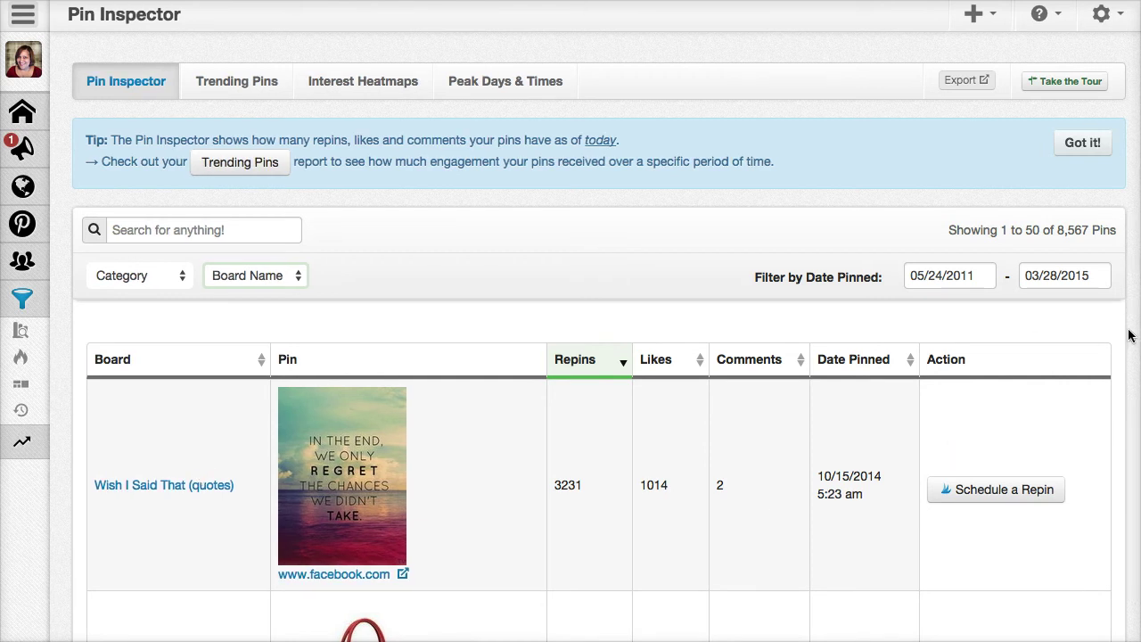
scroll(1135, 335, down, 3)
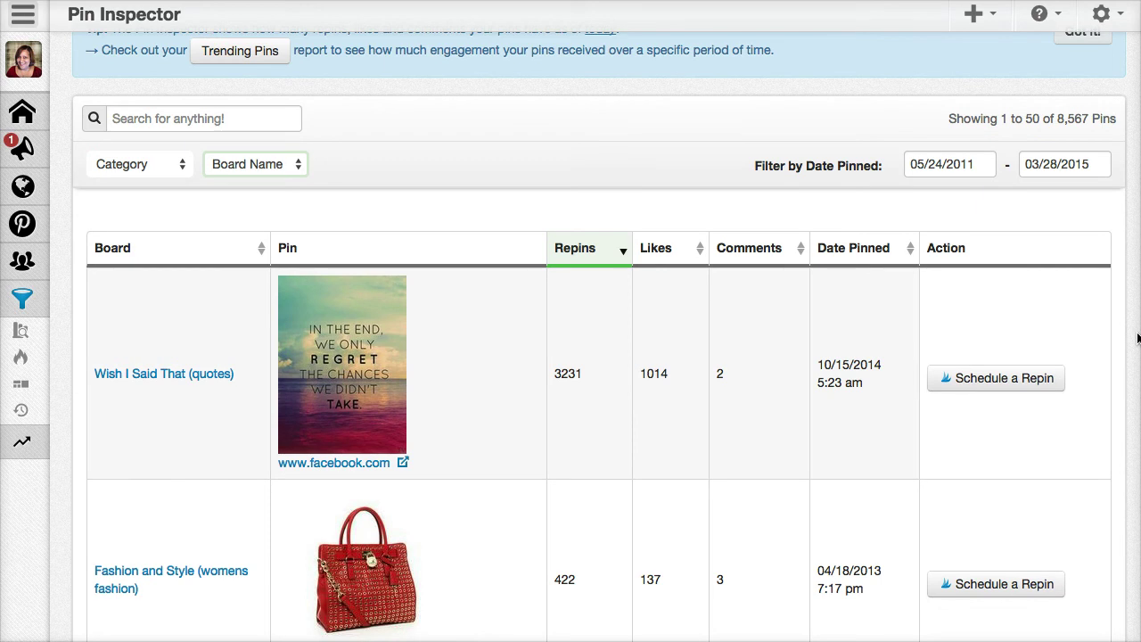
scroll(1100, 328, down, 5)
scroll(1103, 330, down, 3)
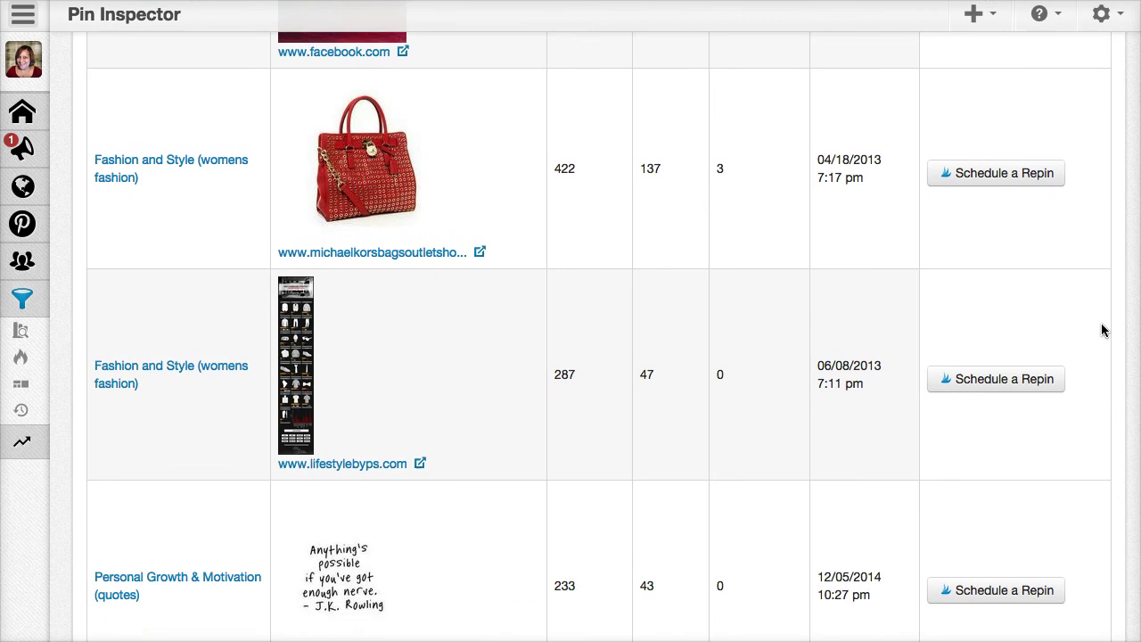
scroll(1102, 330, down, 1)
scroll(1102, 330, down, 2)
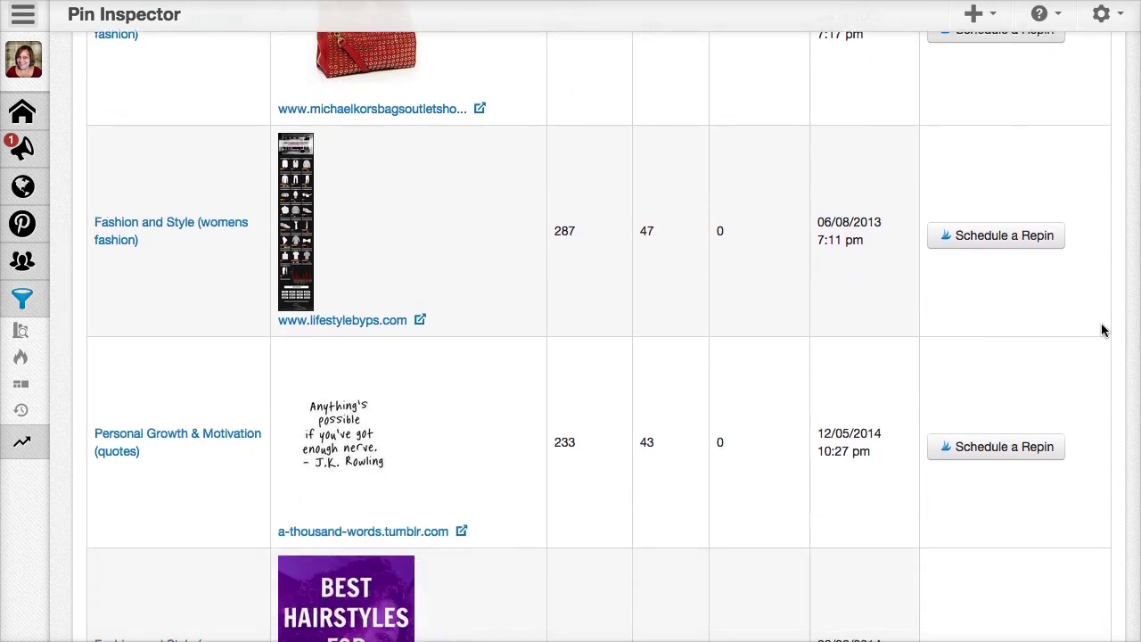
scroll(1102, 330, down, 1)
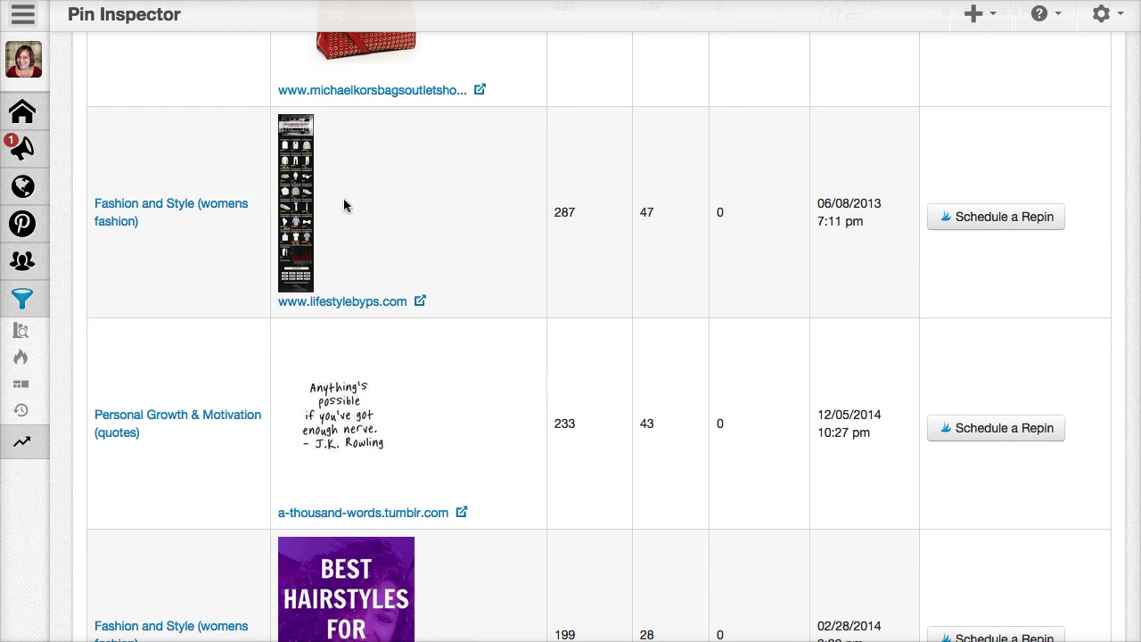
scroll(372, 204, down, 5)
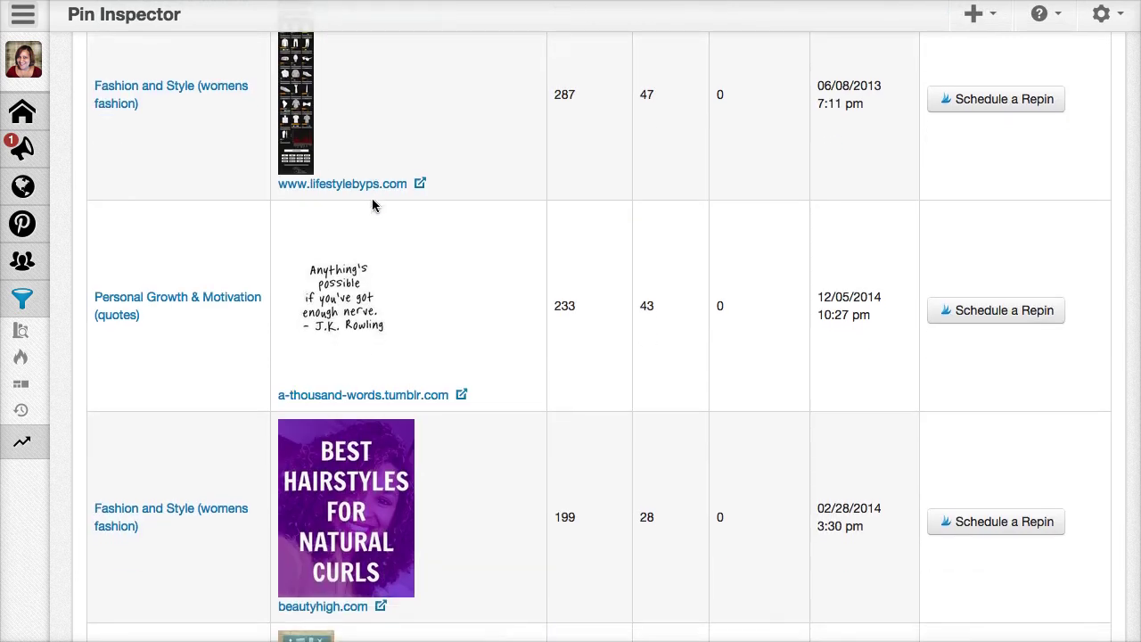
scroll(375, 209, down, 7)
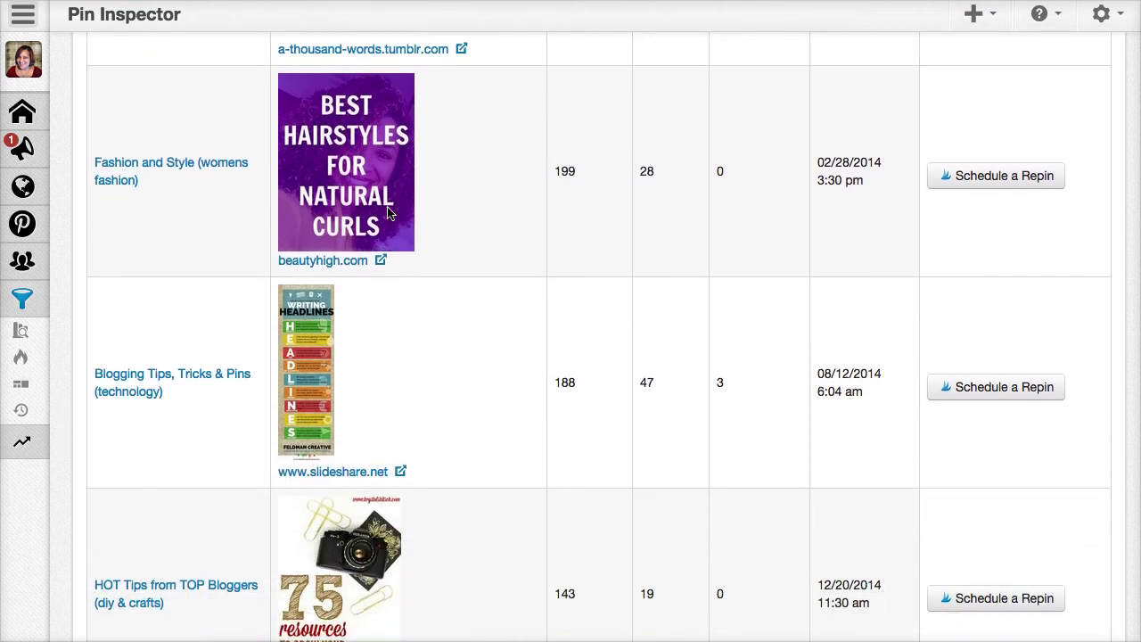
scroll(388, 213, down, 10)
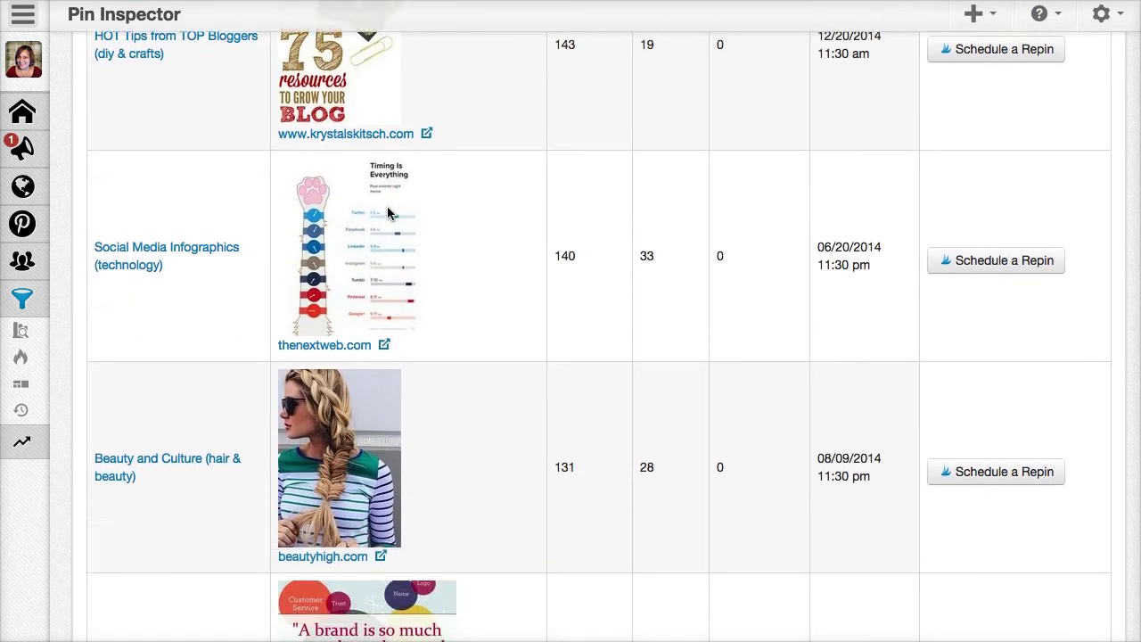
scroll(504, 570, down, 1)
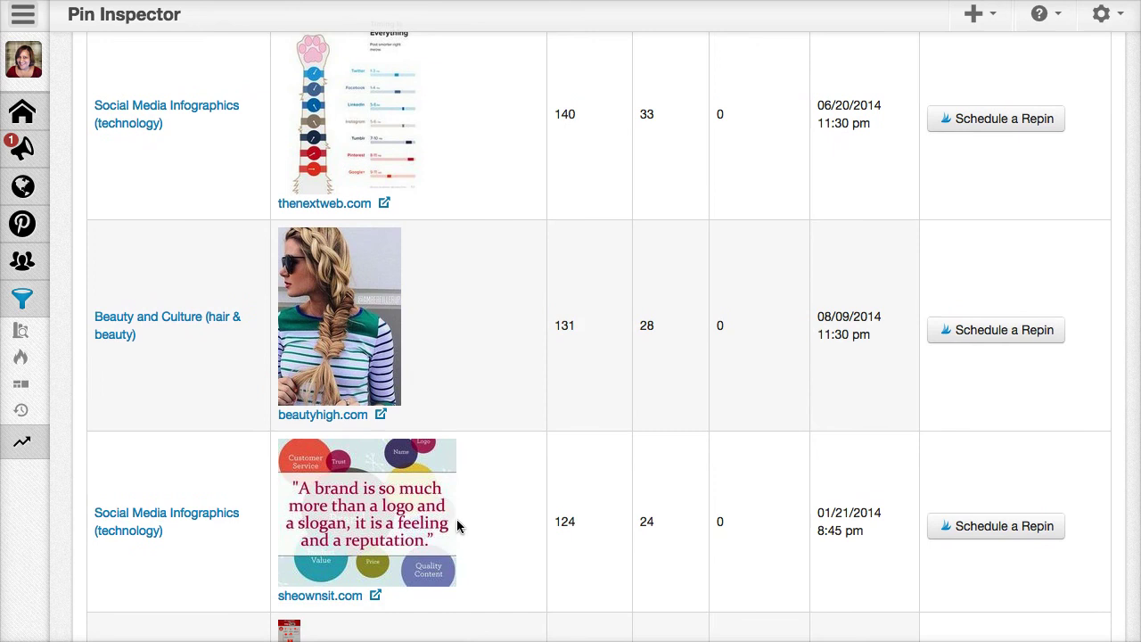
scroll(548, 508, down, 6)
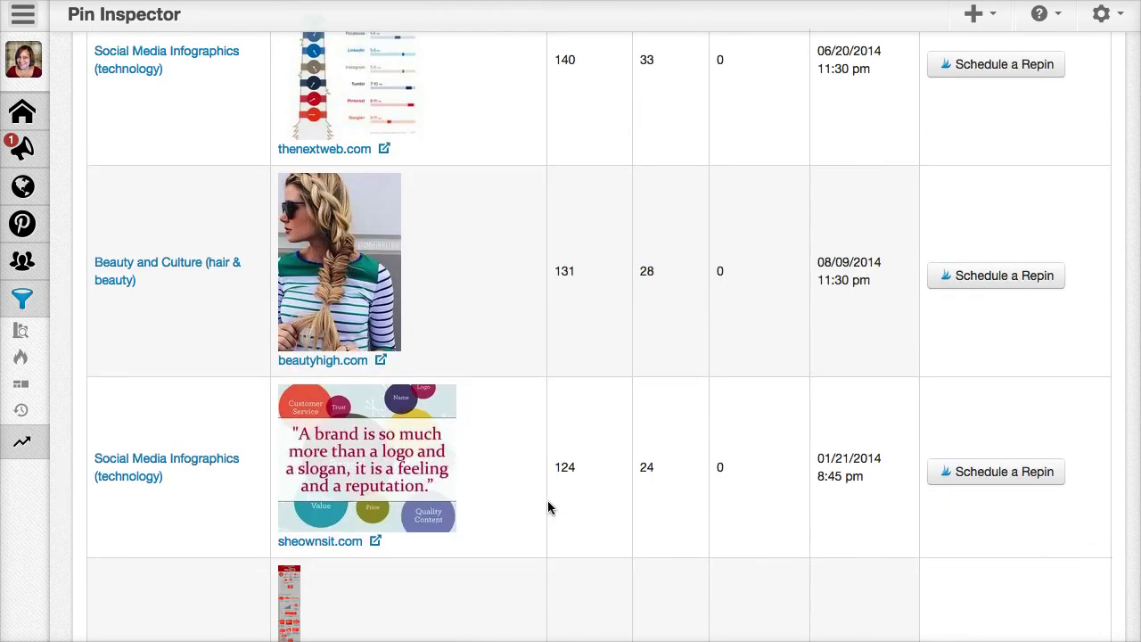
scroll(548, 507, down, 15)
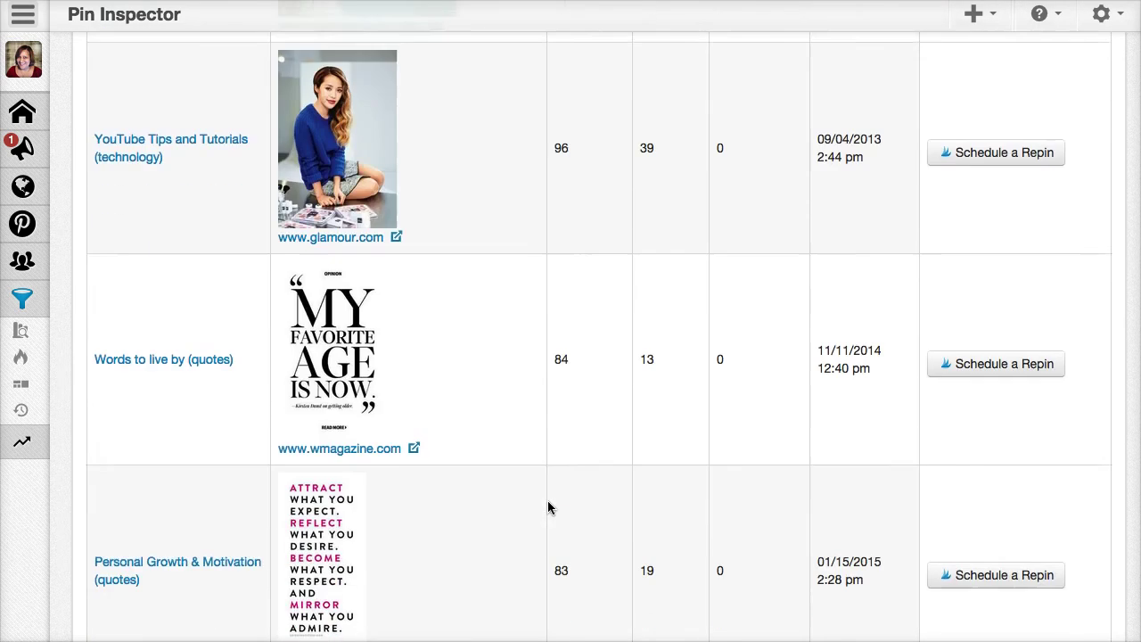
scroll(549, 507, down, 12)
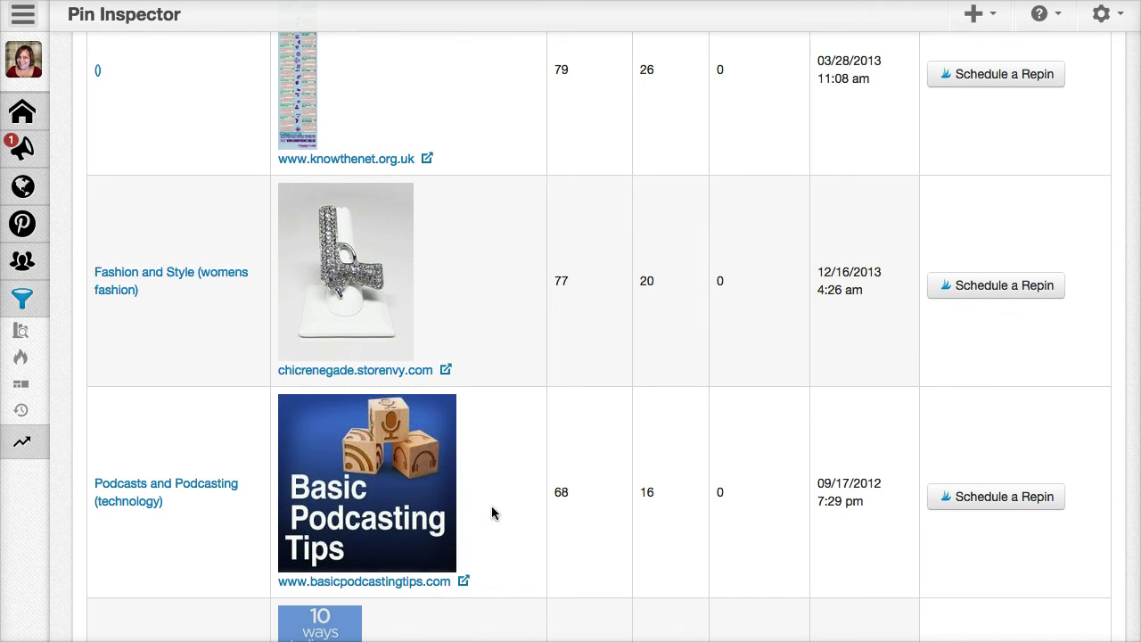
scroll(492, 512, down, 3)
scroll(492, 513, up, 10)
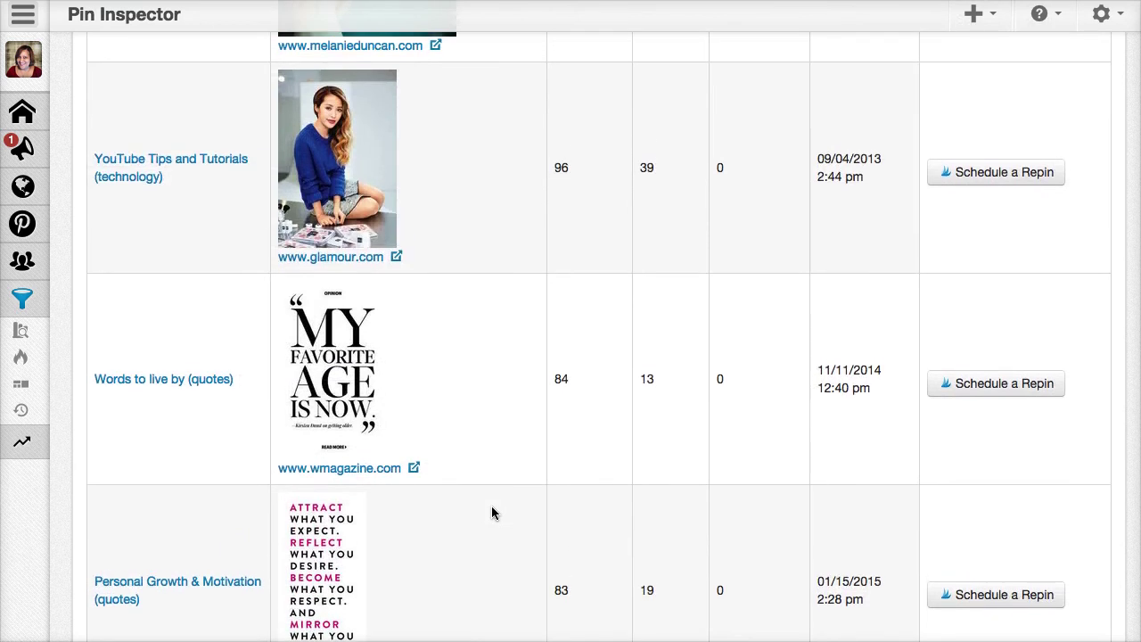
scroll(492, 512, up, 5)
scroll(492, 513, up, 1)
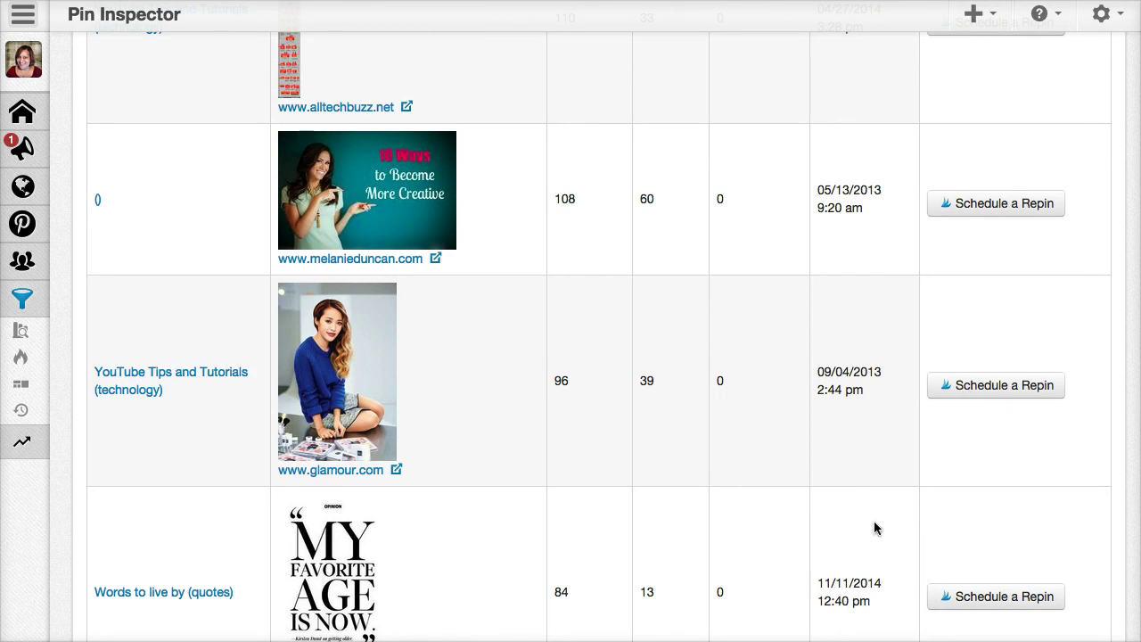
scroll(882, 542, down, 8)
scroll(882, 541, down, 4)
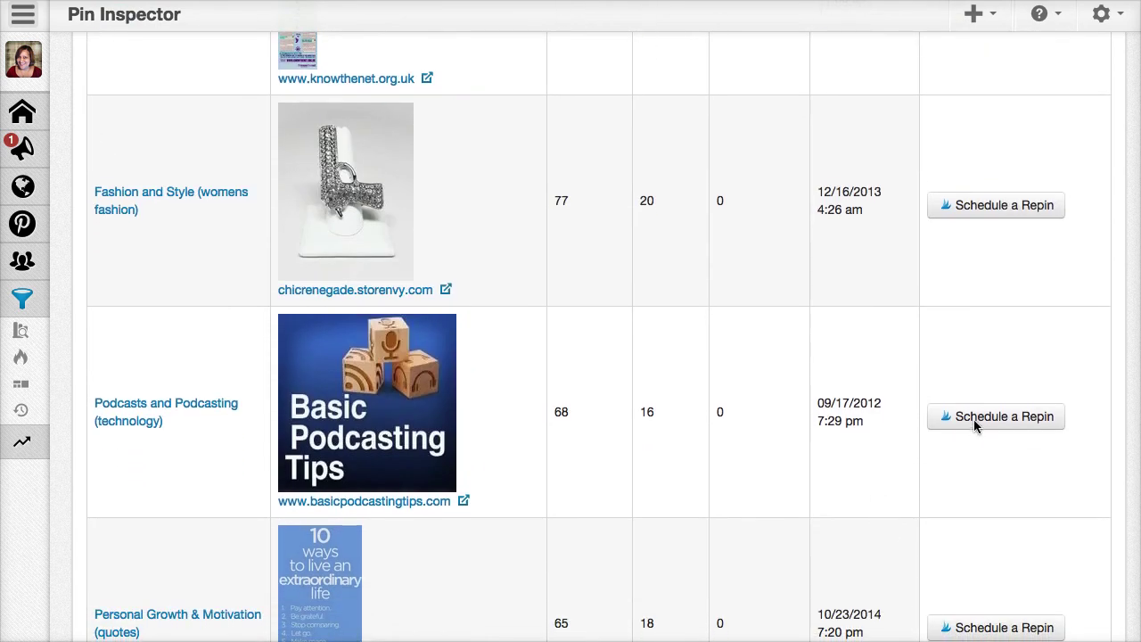
Step: Schedule a repin of the Basic Podcasting Tips pin from the Podcasts and Podcasting row
click(972, 423)
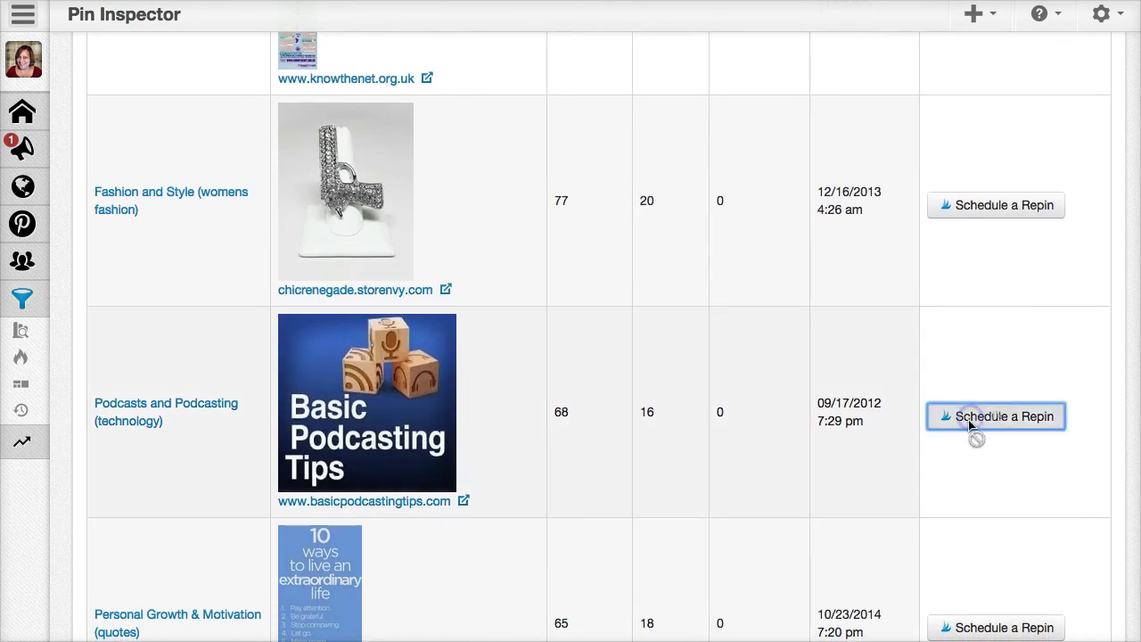